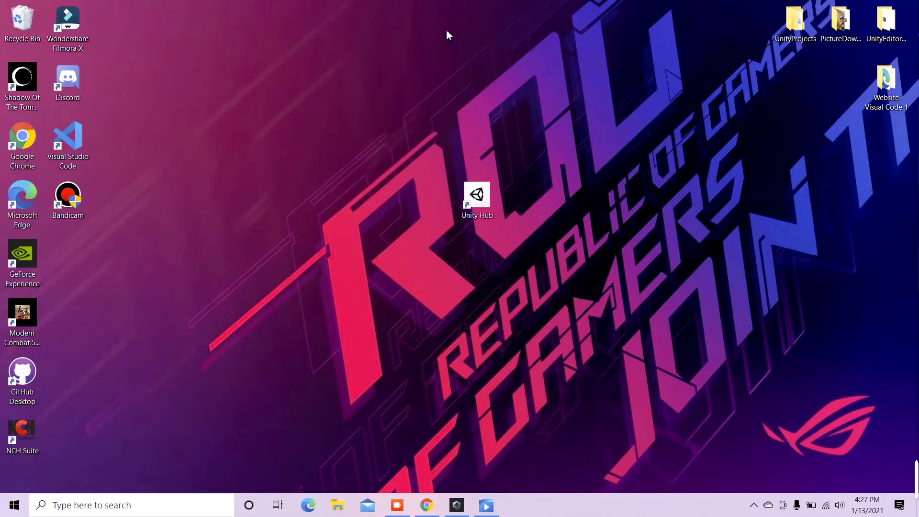
- View the editor shortcuts in the UnityEditorVersions-S desktop folder, and minimize its window
left_click_drag(434, 164, 535, 269)
double_click(885, 22)
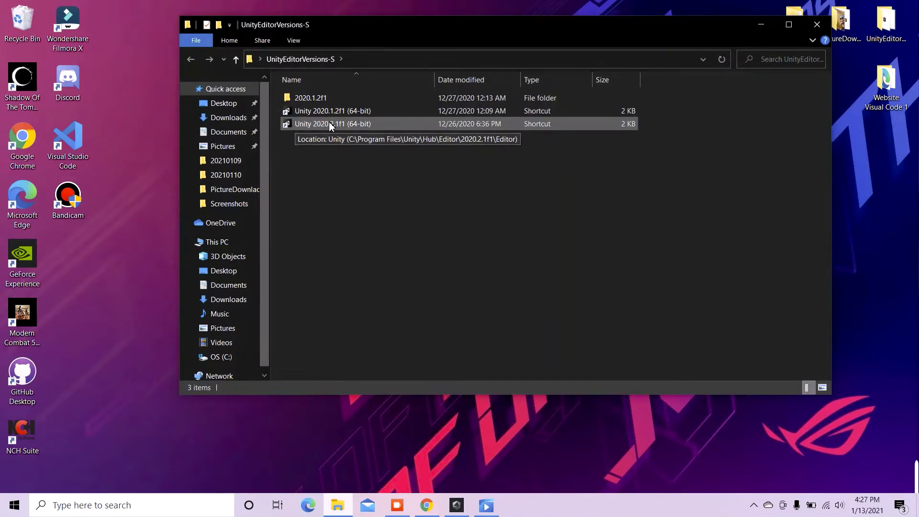
left_click(759, 21)
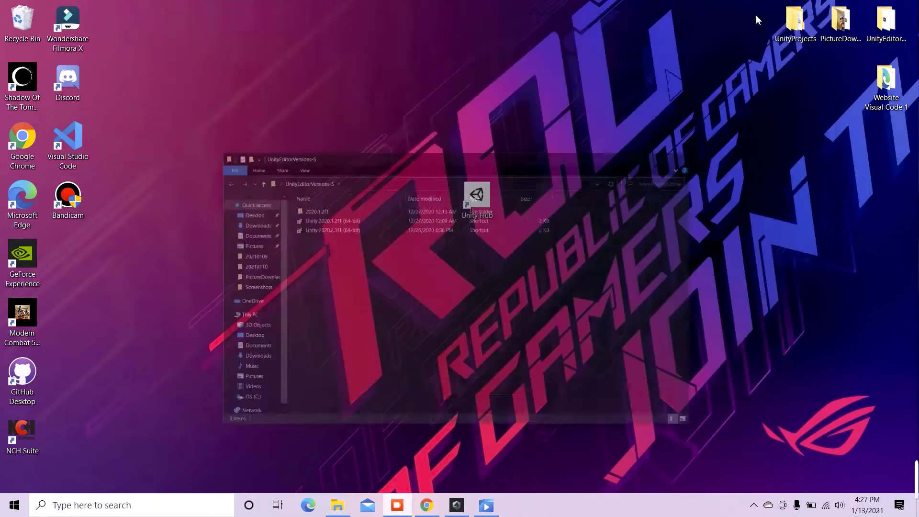
right_click(633, 235)
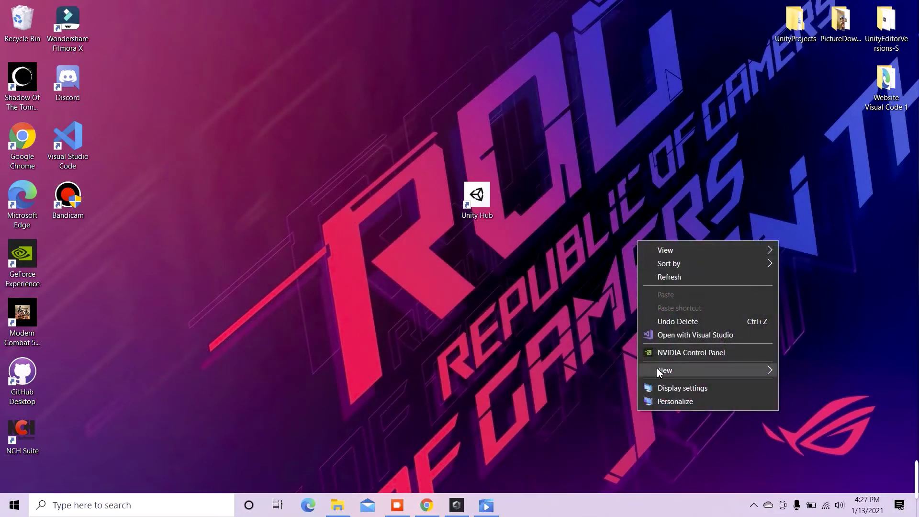
left_click(584, 104)
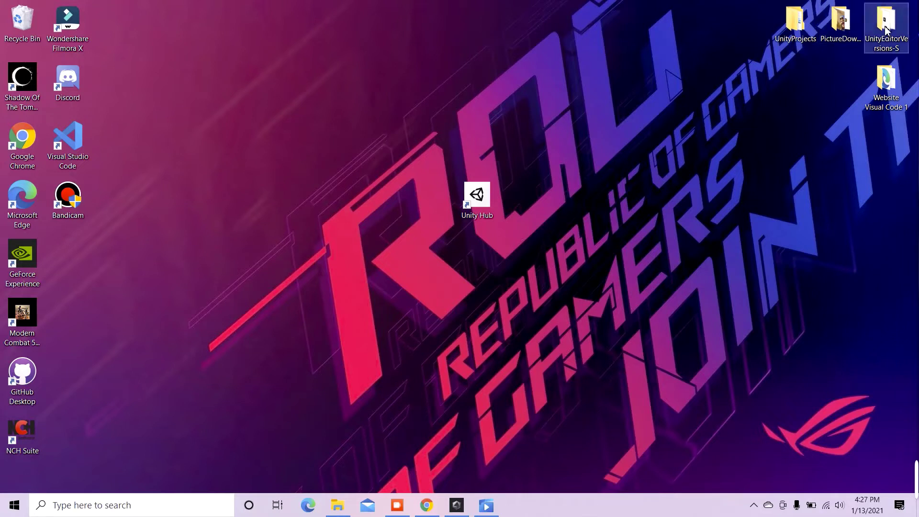
- Launch Unity Hub and review the Unity version and target platform choices for the Mini Dimensions Mobile project without changing them
double_click(480, 192)
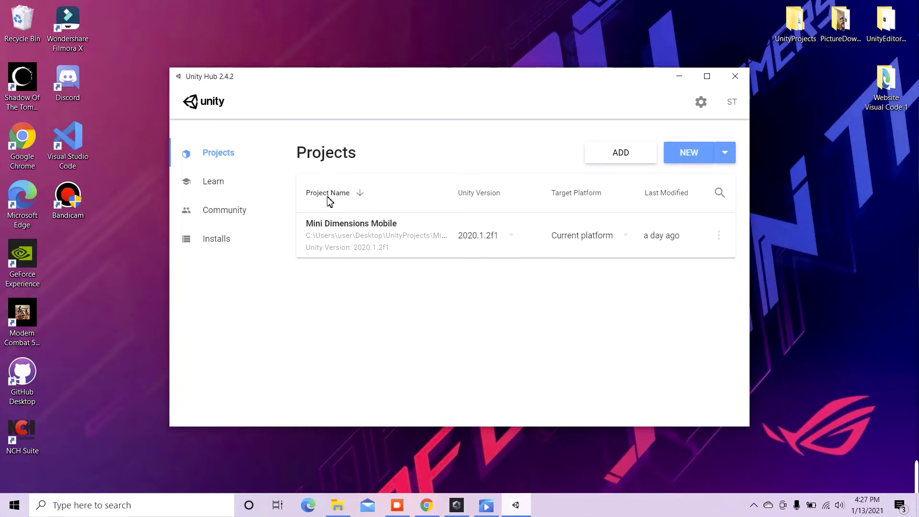
left_click(488, 240)
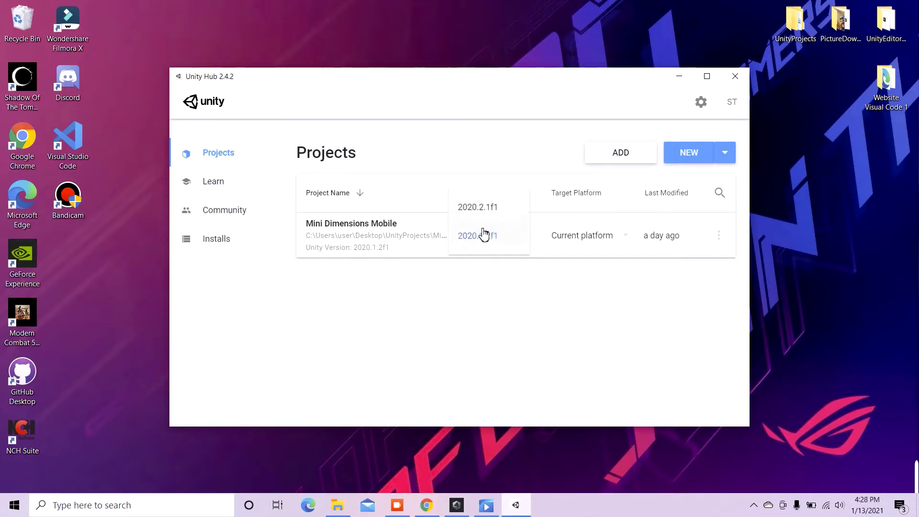
left_click(497, 156)
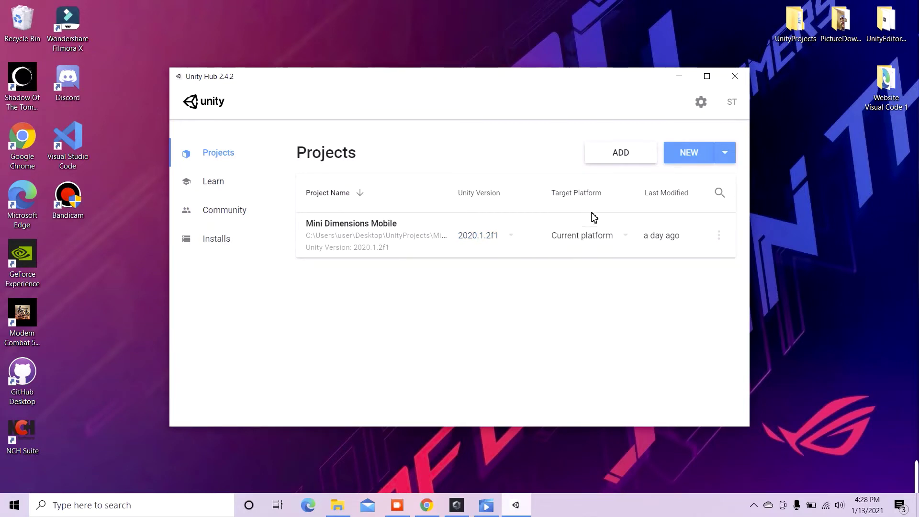
left_click(596, 235)
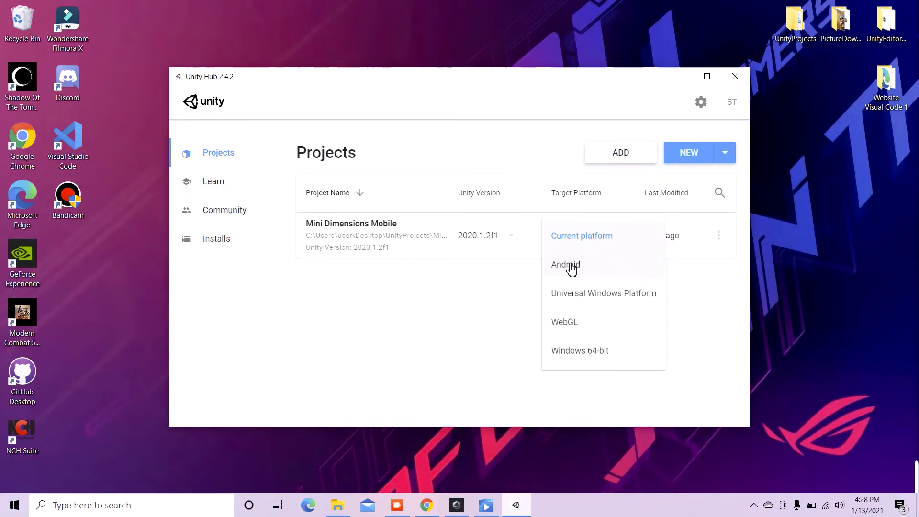
left_click(685, 305)
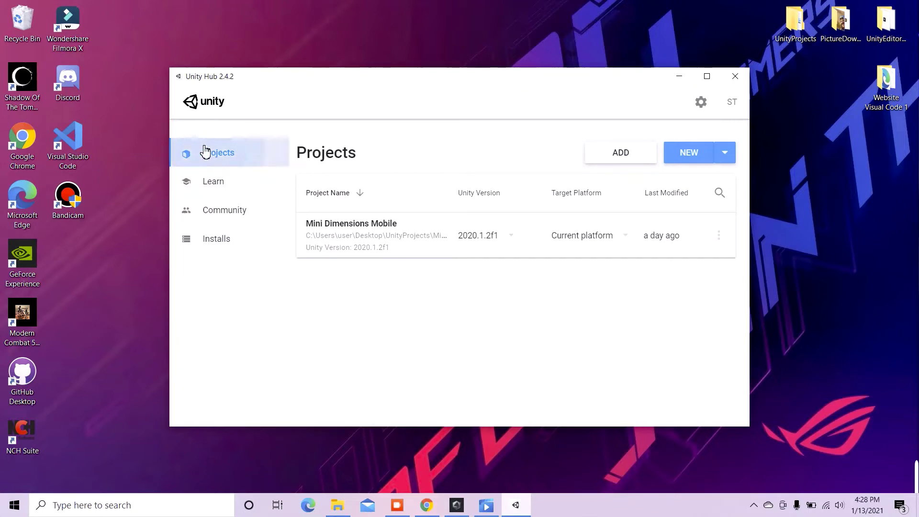
- Browse the sample projects in Unity Hub's Learn section, from the microgames through the creator kits and game templates
left_click(245, 180)
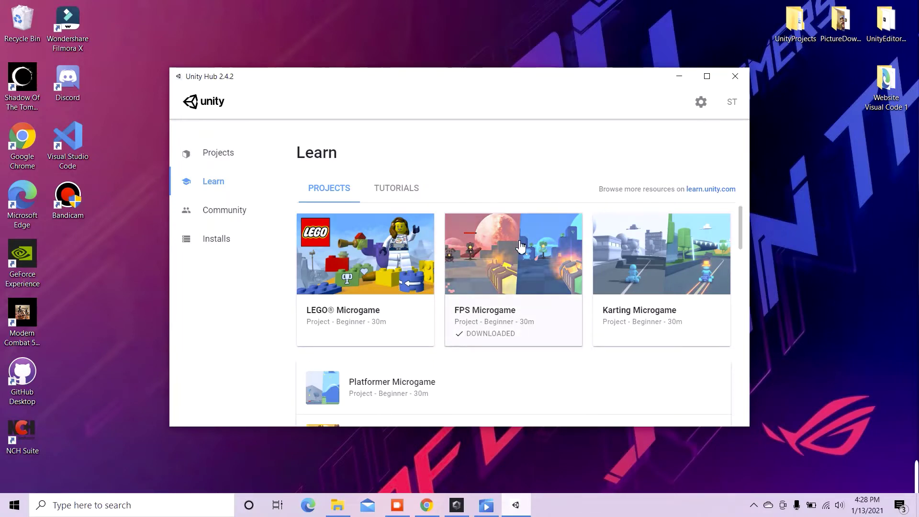
scroll(535, 271, "down", 4)
scroll(535, 271, "down", 2)
scroll(534, 271, "up", 6)
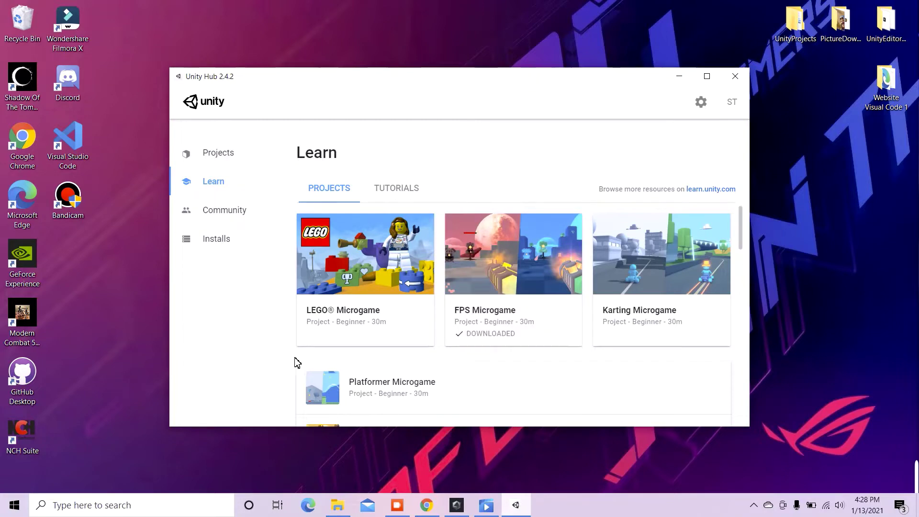
scroll(296, 362, "down", 5)
scroll(304, 366, "down", 2)
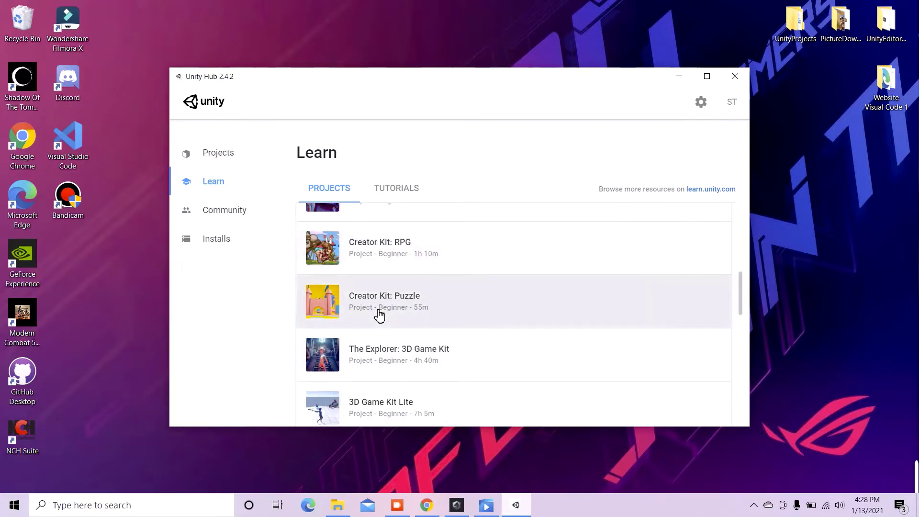
scroll(380, 317, "down", 3)
scroll(380, 316, "down", 2)
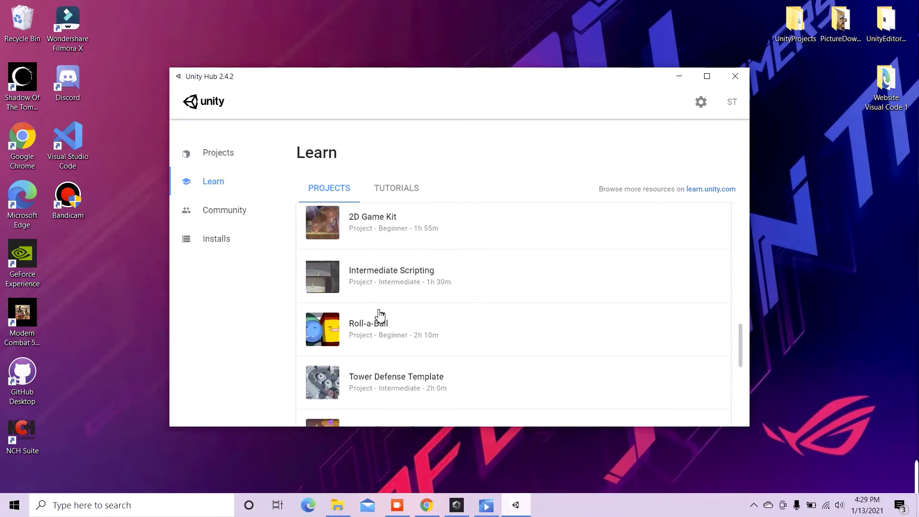
scroll(377, 314, "up", 10)
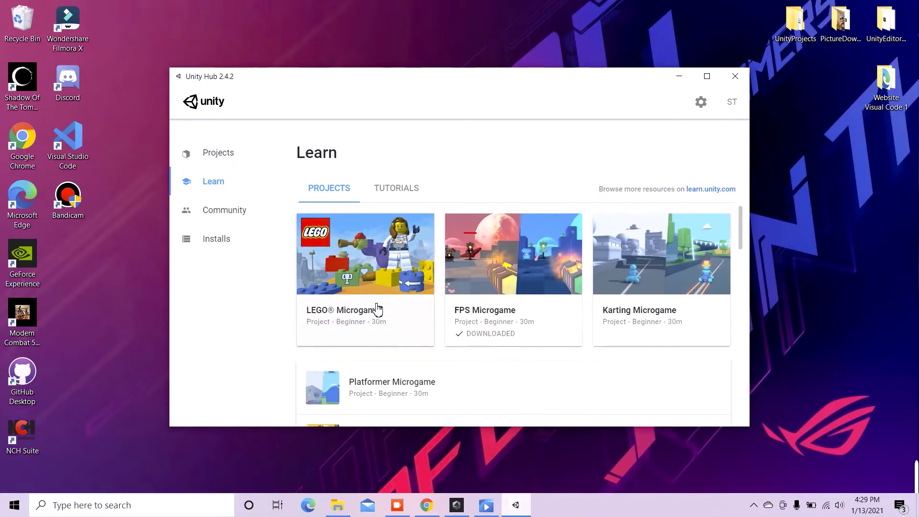
- Look through the list of tutorials offered in the Learn section
left_click(405, 198)
scroll(349, 270, "down", 3)
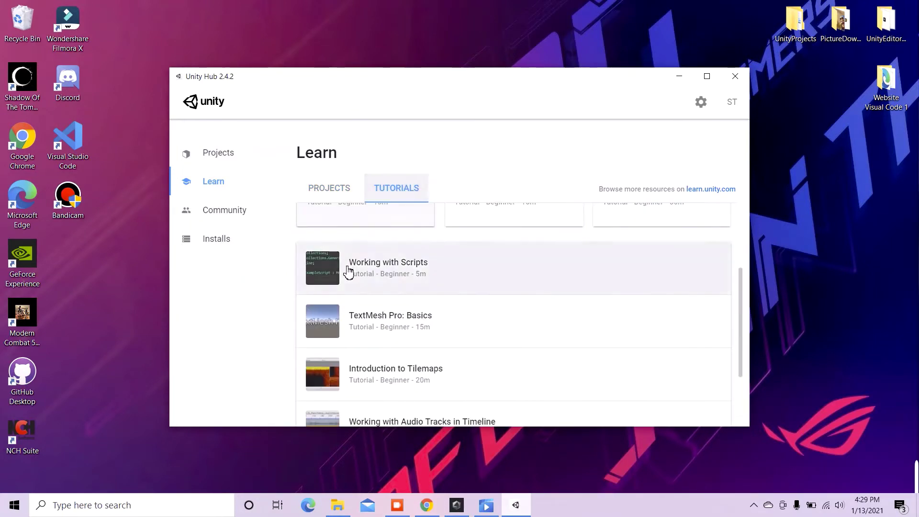
scroll(349, 268, "up", 3)
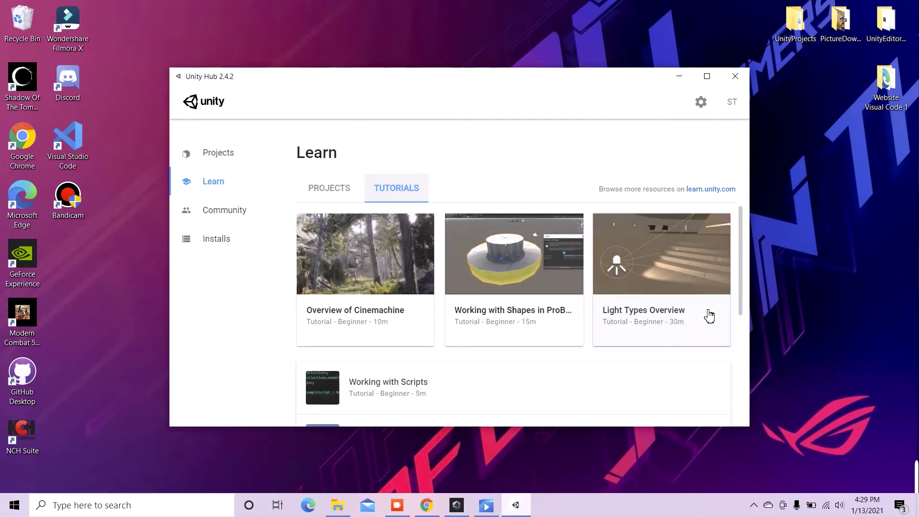
scroll(709, 315, "down", 5)
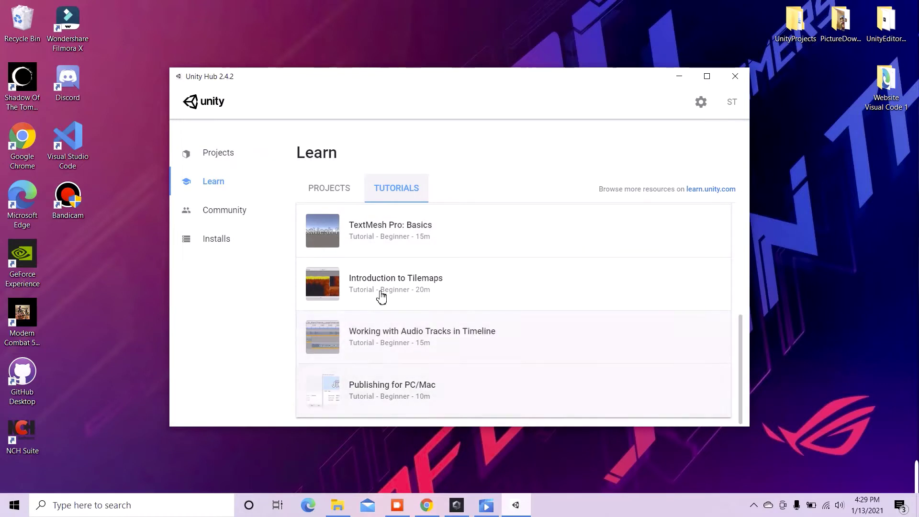
scroll(379, 297, "up", 5)
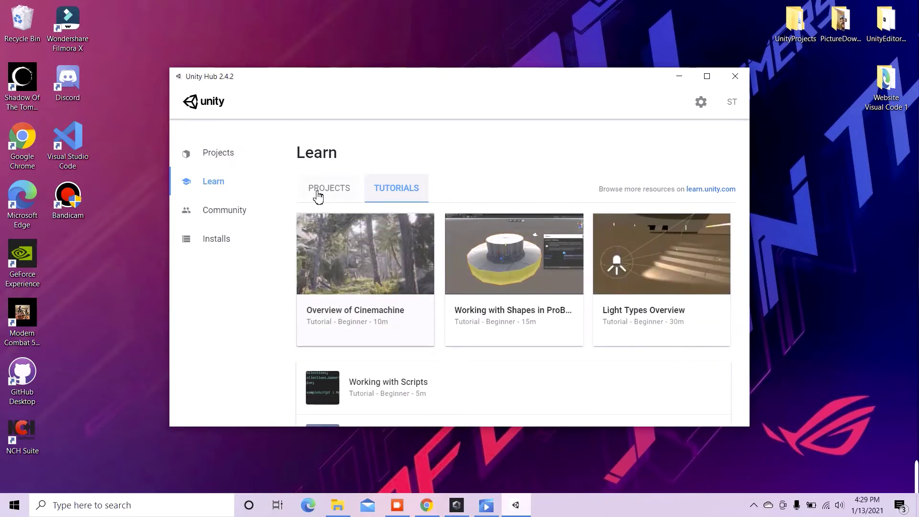
- Examine the Community resources, including Unite Now, Unity Blog, Answers, Forums, Live Help and Groups
left_click(222, 213)
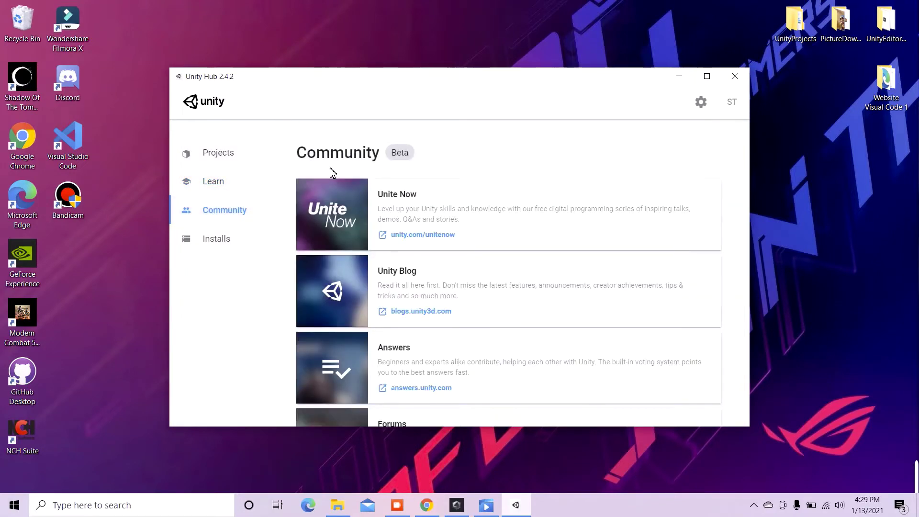
scroll(407, 205, "down", 2)
scroll(409, 209, "up", 2)
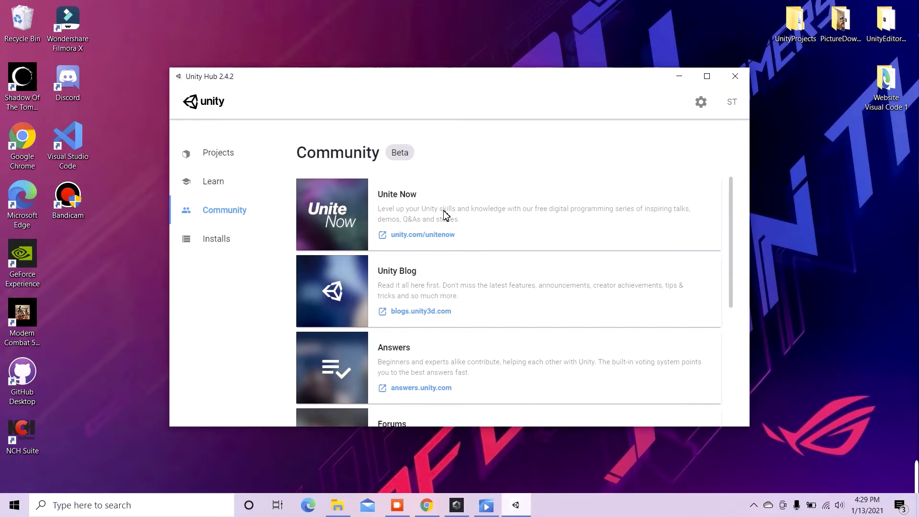
scroll(421, 215, "down", 1)
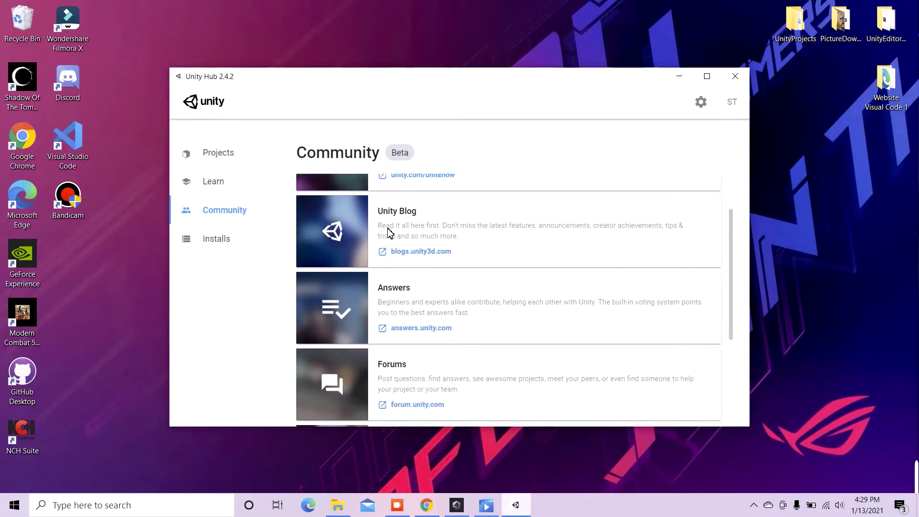
scroll(388, 214, "down", 1)
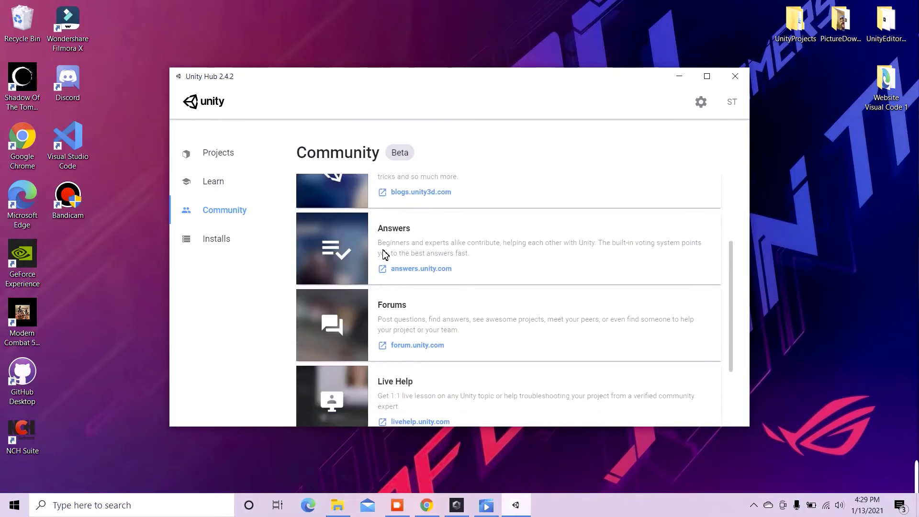
scroll(388, 242, "down", 1)
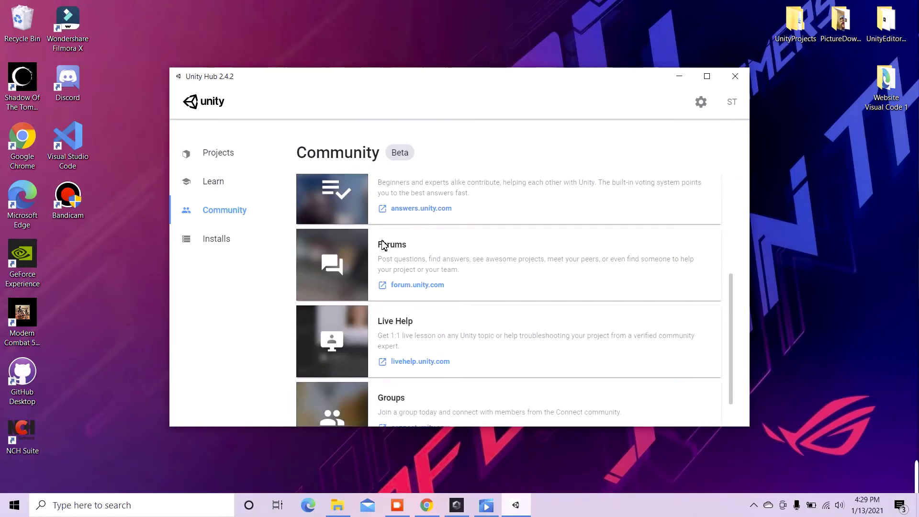
scroll(330, 317, "down", 1)
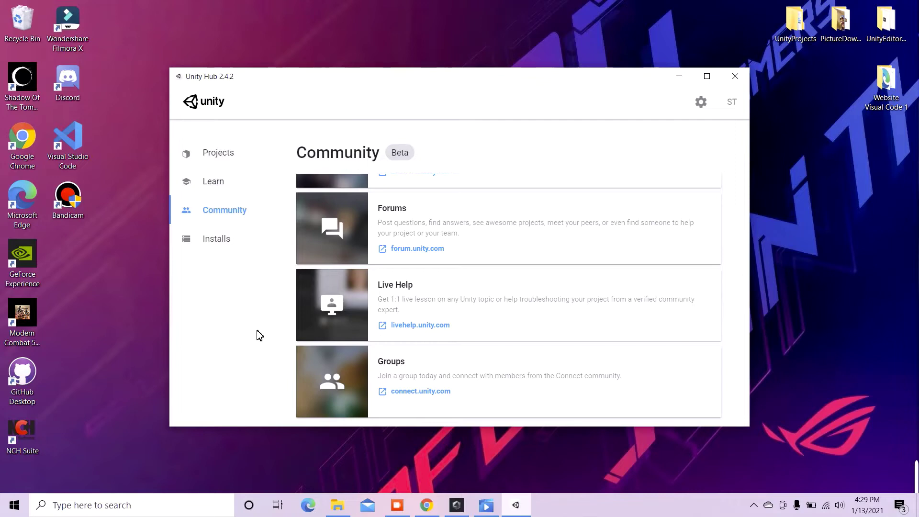
scroll(307, 292, "up", 4)
scroll(401, 339, "down", 1)
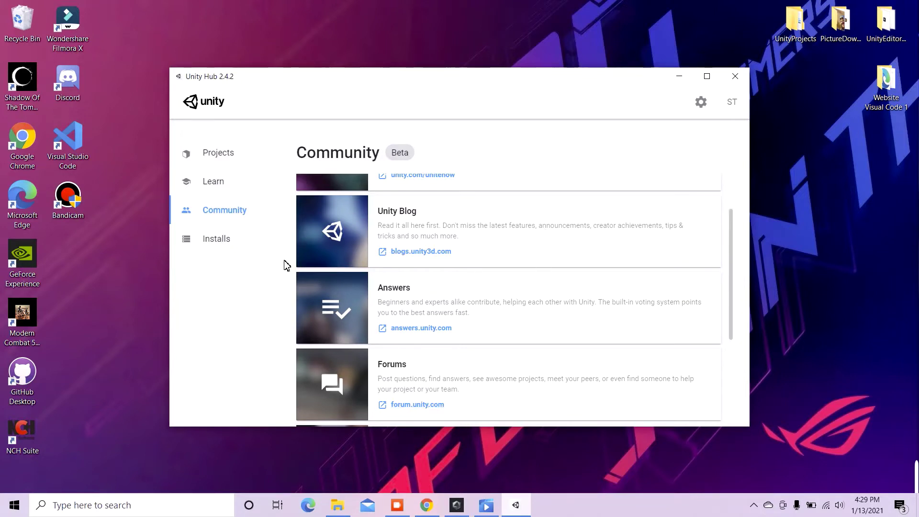
scroll(335, 313, "up", 2)
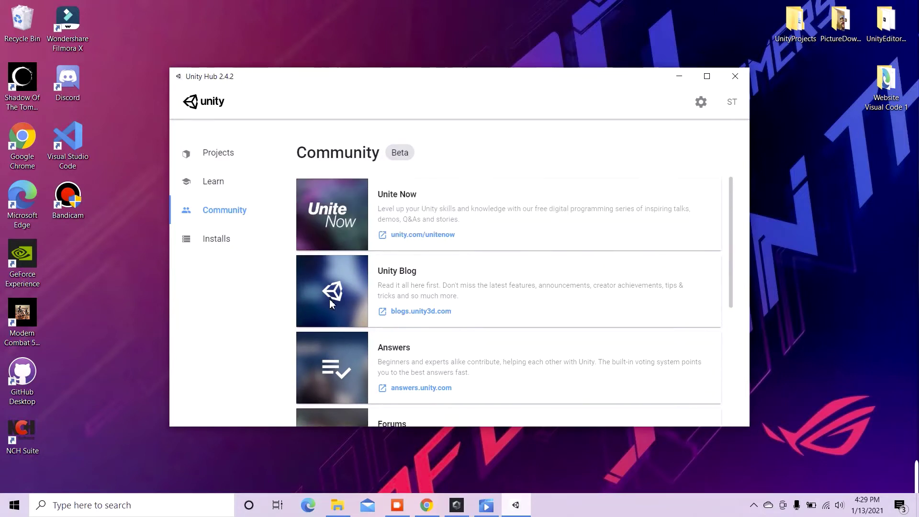
- Start adding a Unity version to the installs and open the download archive website
left_click(251, 244)
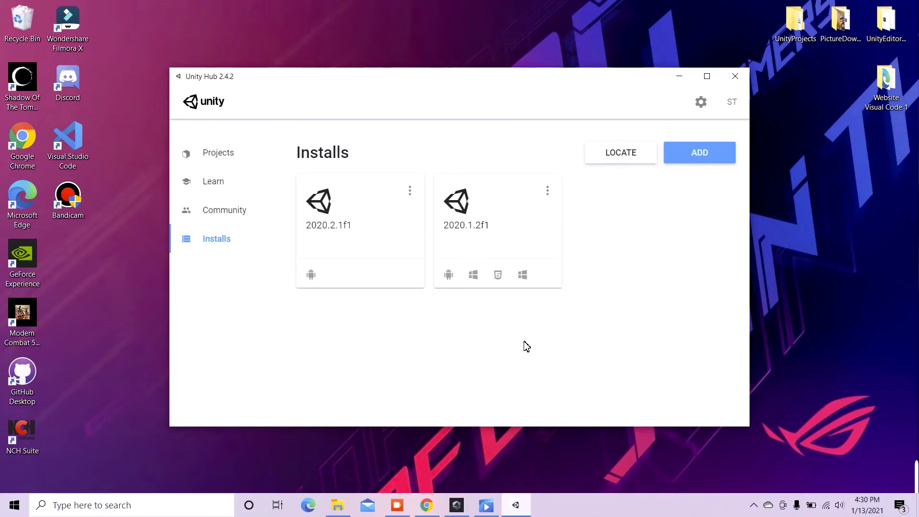
mouse_move(450, 230)
left_click(686, 155)
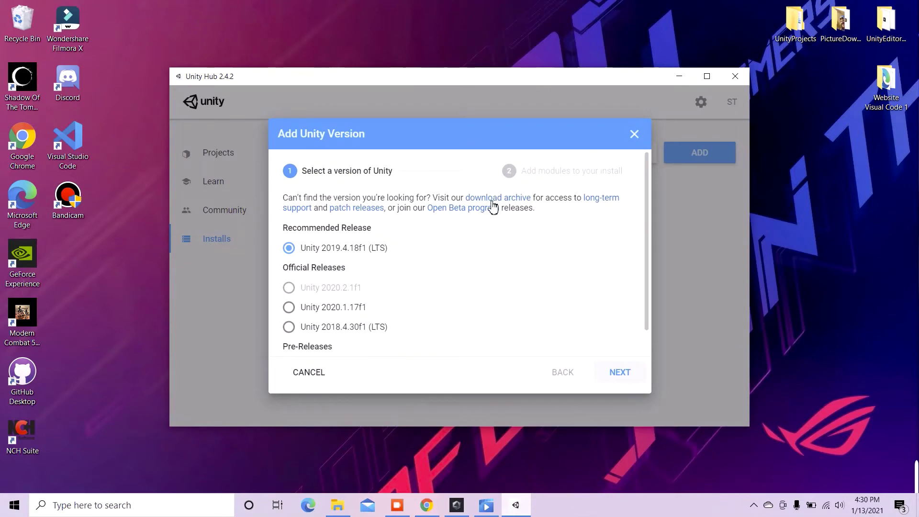
left_click(492, 197)
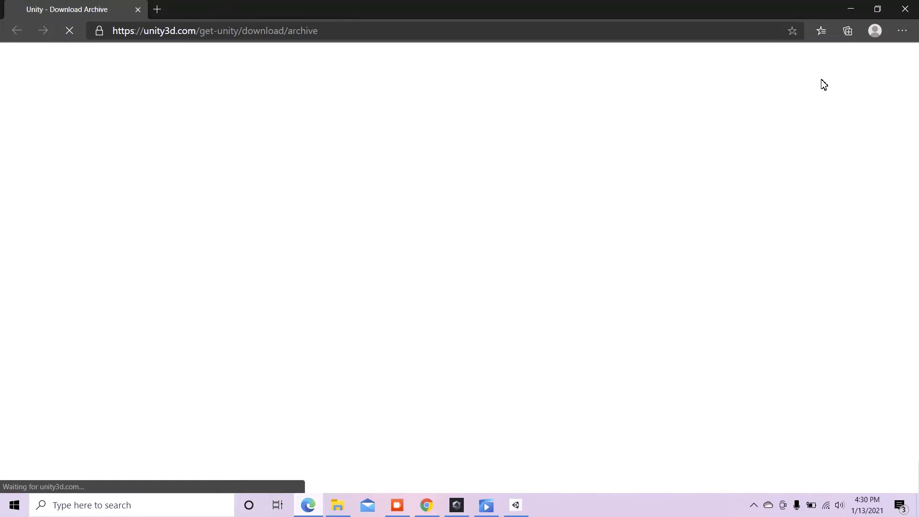
- Look through the Unity 2020.x releases and their download options in the download archive
scroll(486, 180, "down", 7)
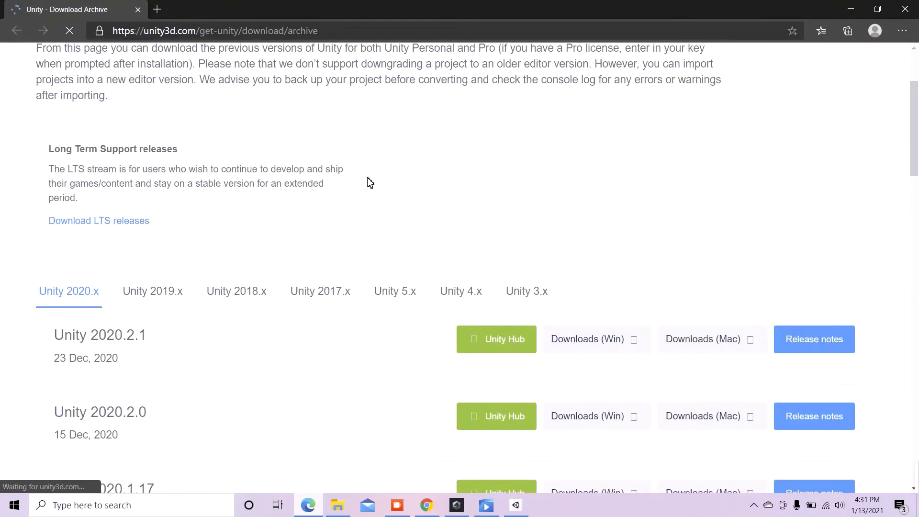
scroll(275, 219, "down", 17)
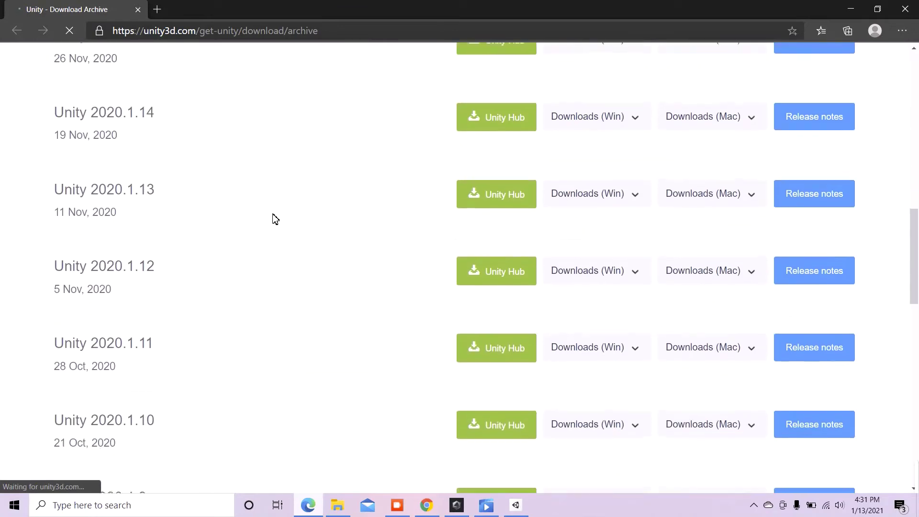
scroll(271, 219, "down", 9)
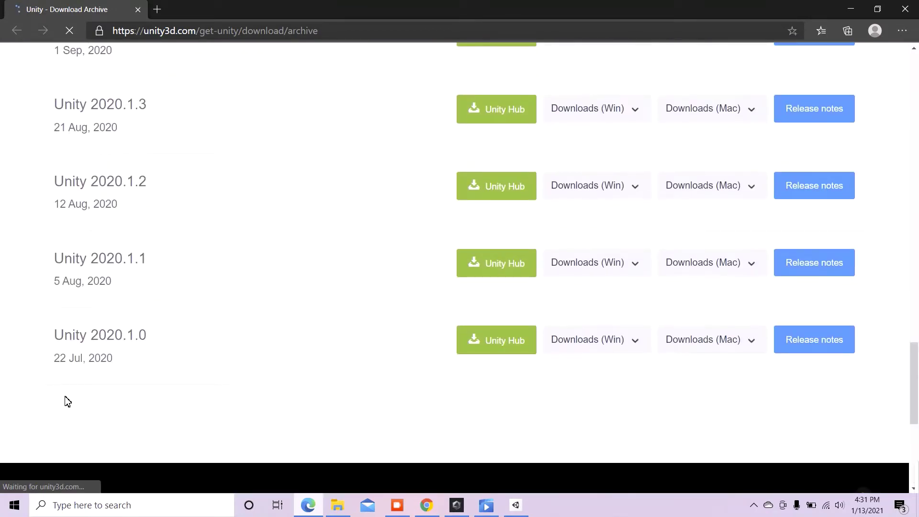
scroll(67, 411, "up", 3)
scroll(72, 389, "up", 11)
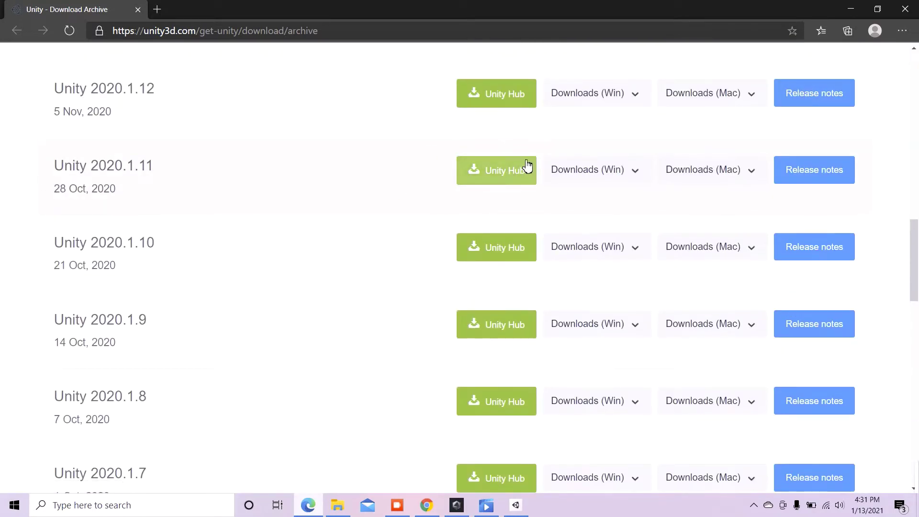
scroll(354, 212, "up", 1)
scroll(351, 214, "up", 7)
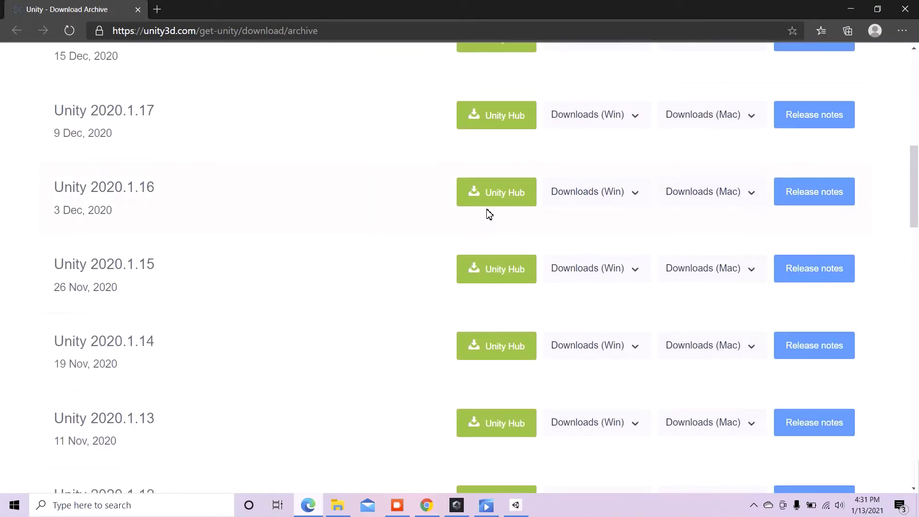
scroll(441, 277, "up", 8)
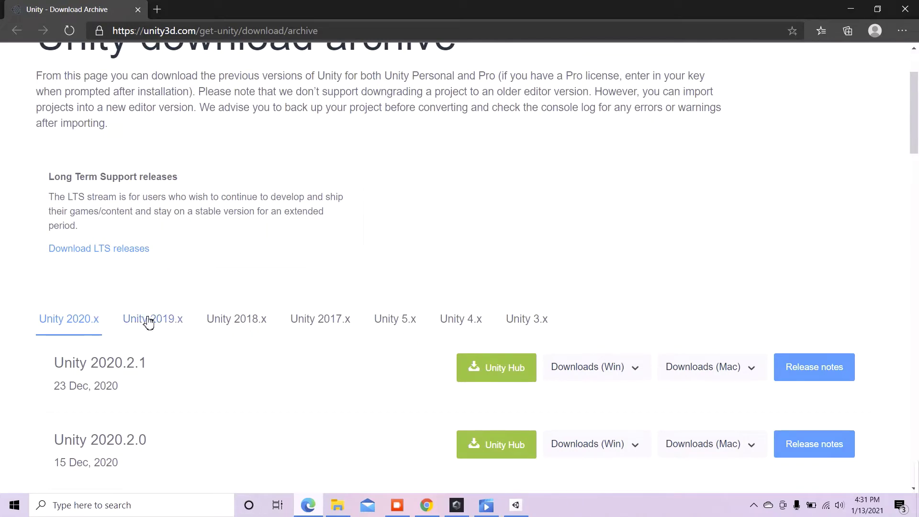
- Look through the Unity 2019.x, 2018.x and 2017.x releases in the download archive
left_click(168, 321)
left_click(257, 318)
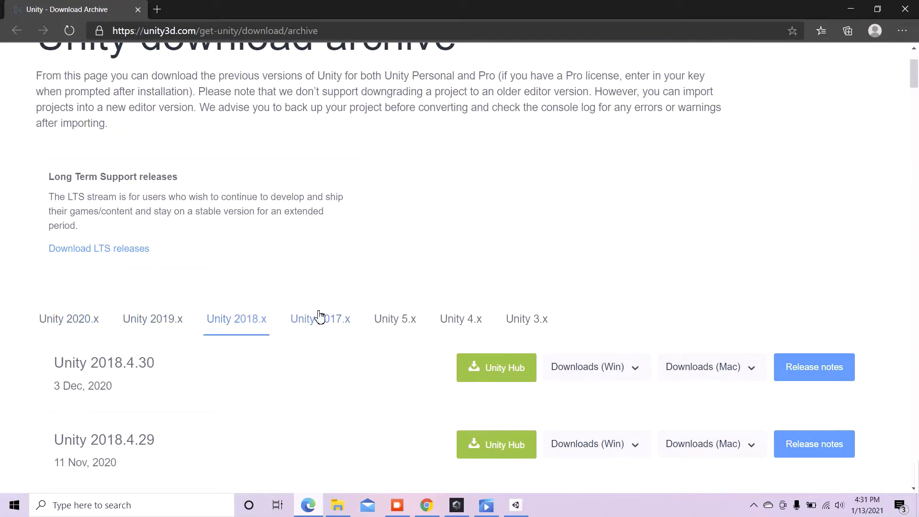
left_click(320, 318)
scroll(294, 339, "down", 4)
scroll(289, 330, "up", 2)
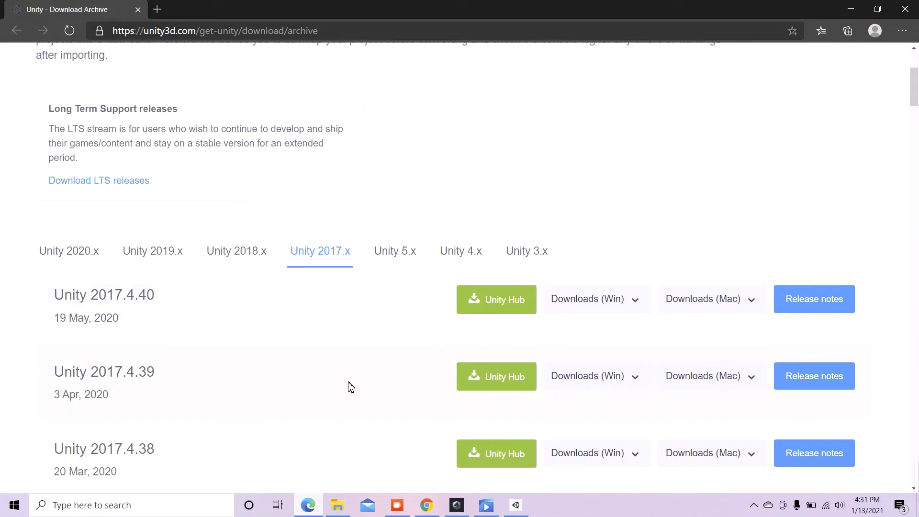
- Switch back to Unity Hub, dismiss the Add Unity Version dialog and minimize the browser so only the Installs section stays open
left_click(517, 505)
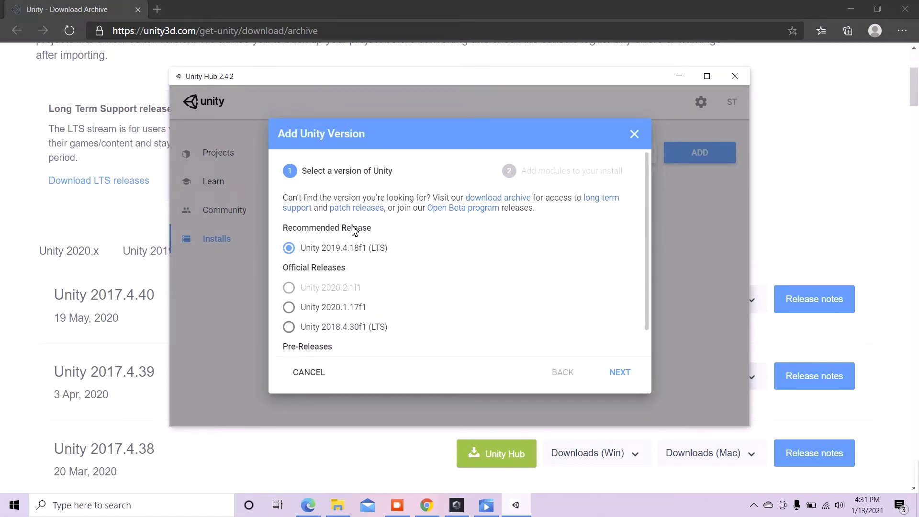
left_click(635, 135)
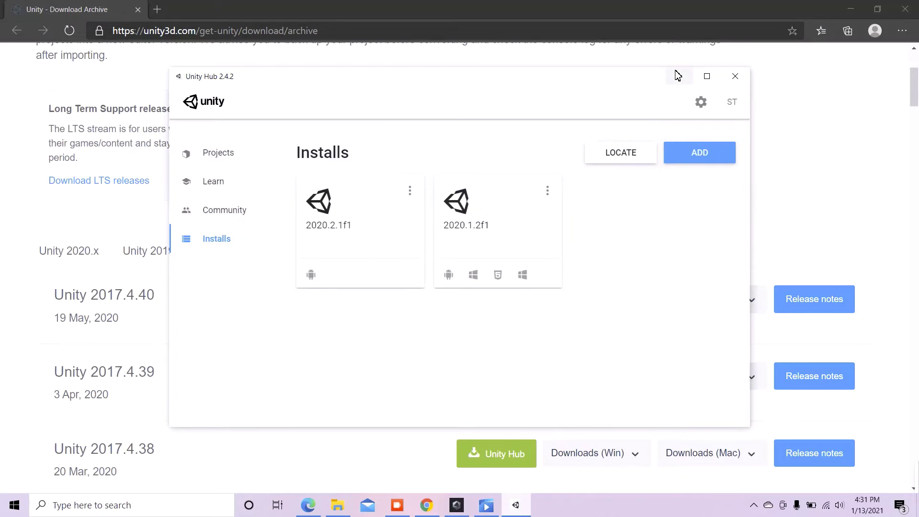
left_click(679, 76)
left_click(842, 5)
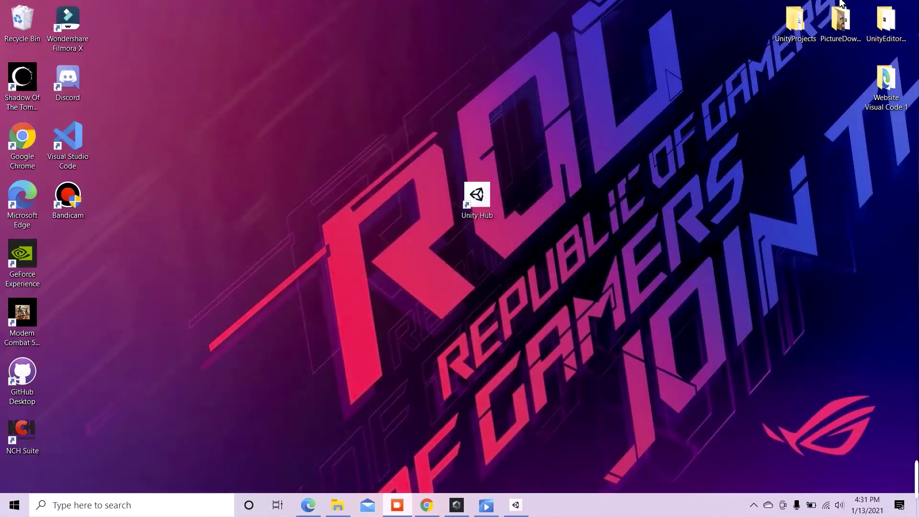
left_click(515, 503)
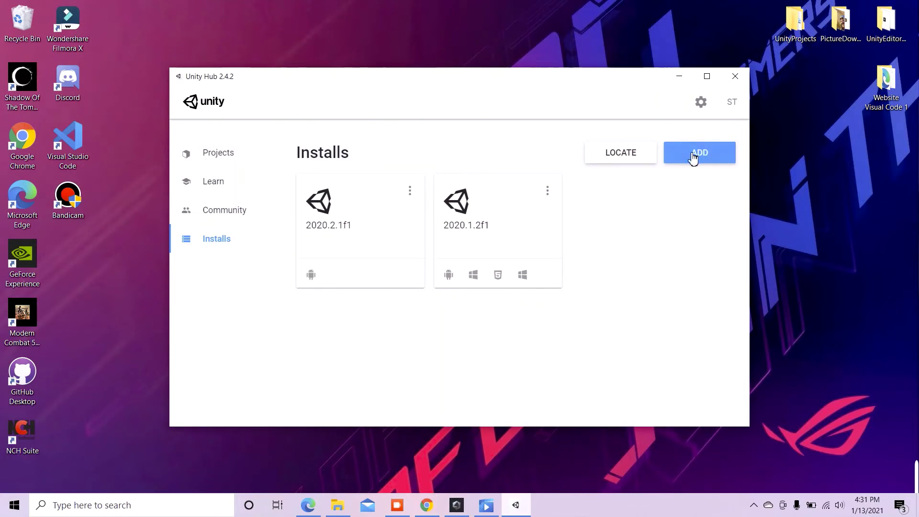
- Go to the Projects section and view the target platform options of the Mini Dimensions Mobile project without changing them
left_click(235, 153)
left_click(580, 236)
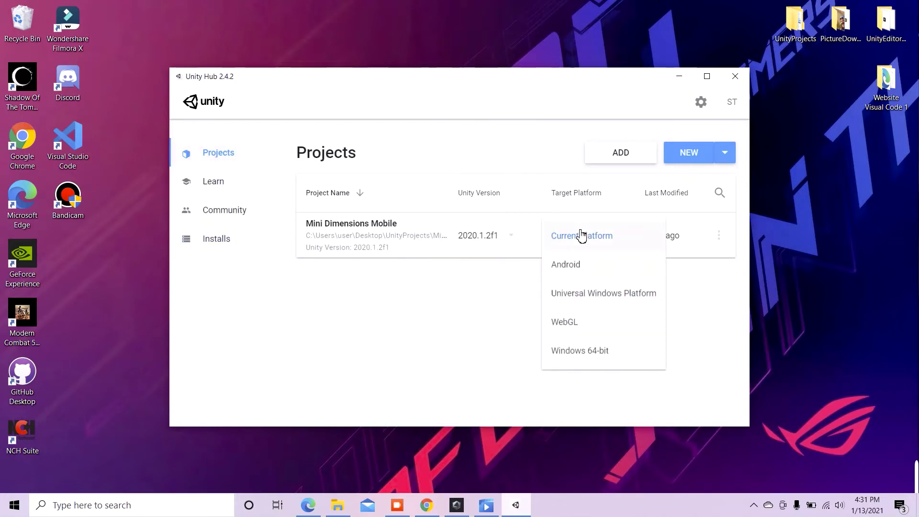
left_click(435, 302)
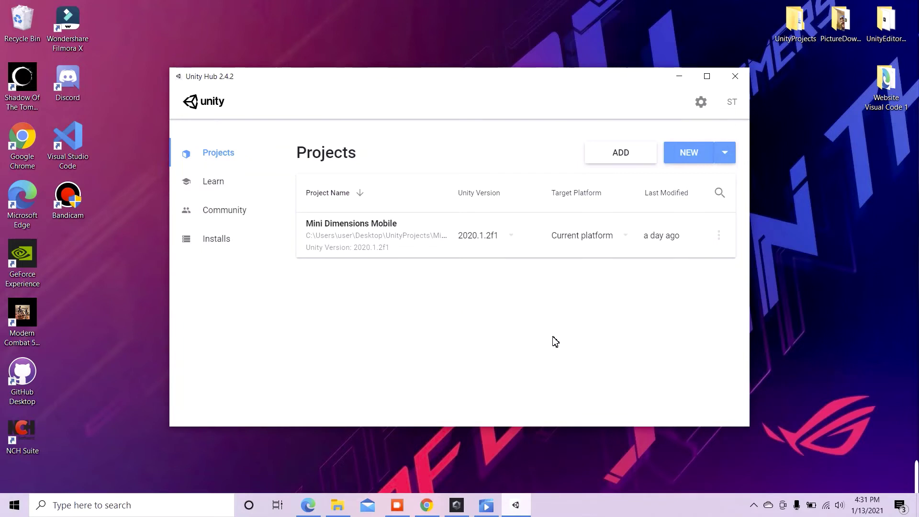
- Start a new project and go through the 2D, 3D, High Definition RP, Universal Render Pipeline and Mobile 3D templates
left_click(706, 154)
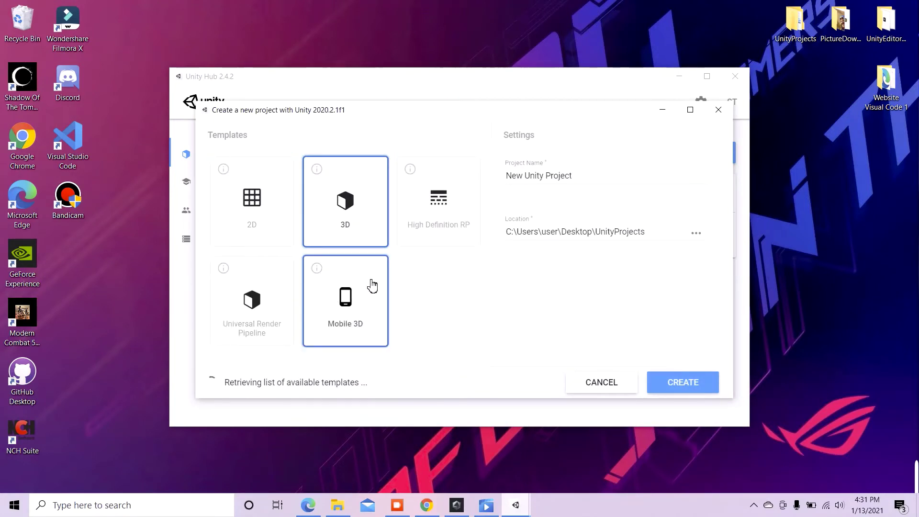
left_click(267, 222)
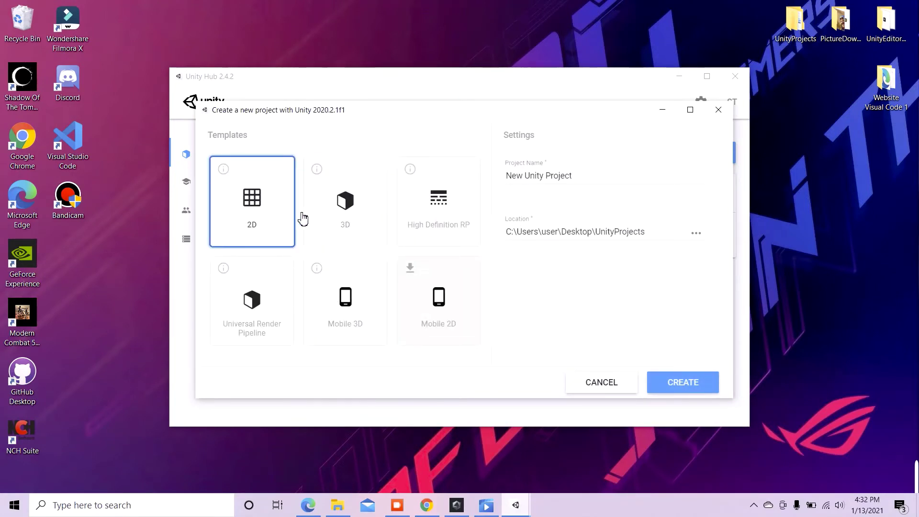
left_click(349, 210)
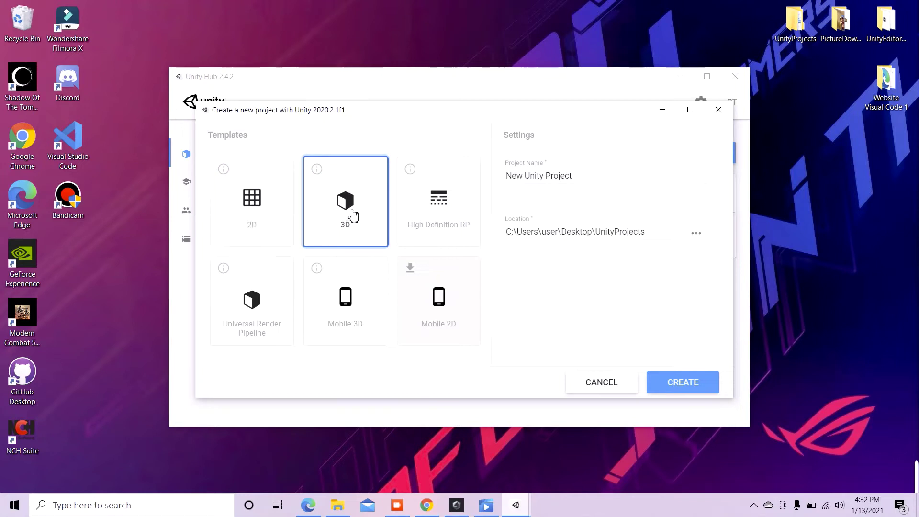
left_click(465, 226)
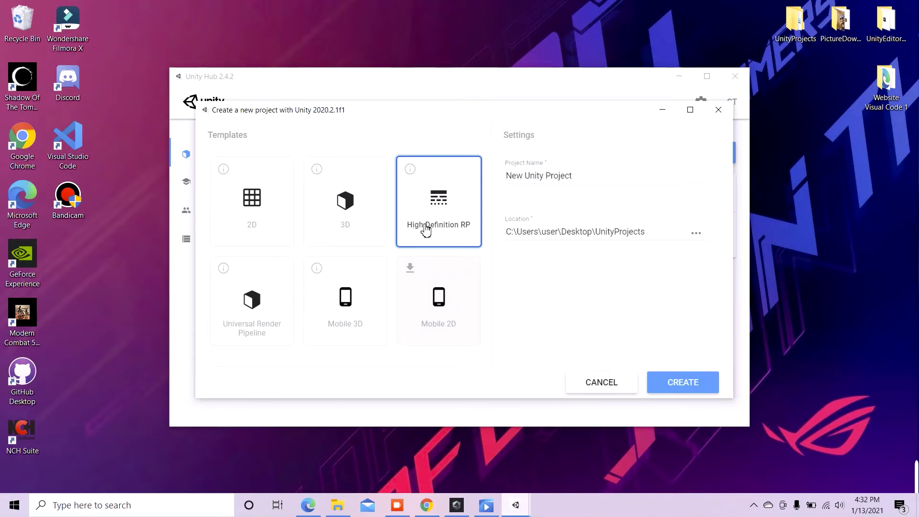
left_click(280, 339)
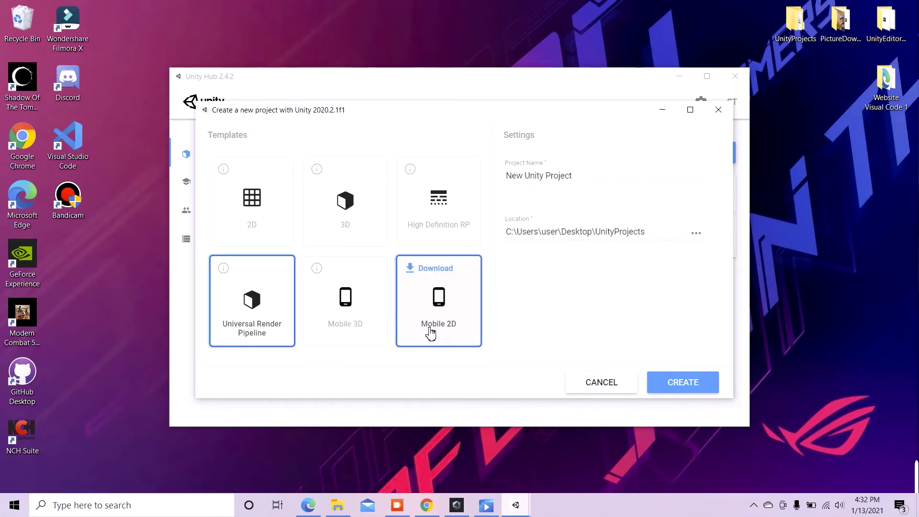
left_click(343, 324)
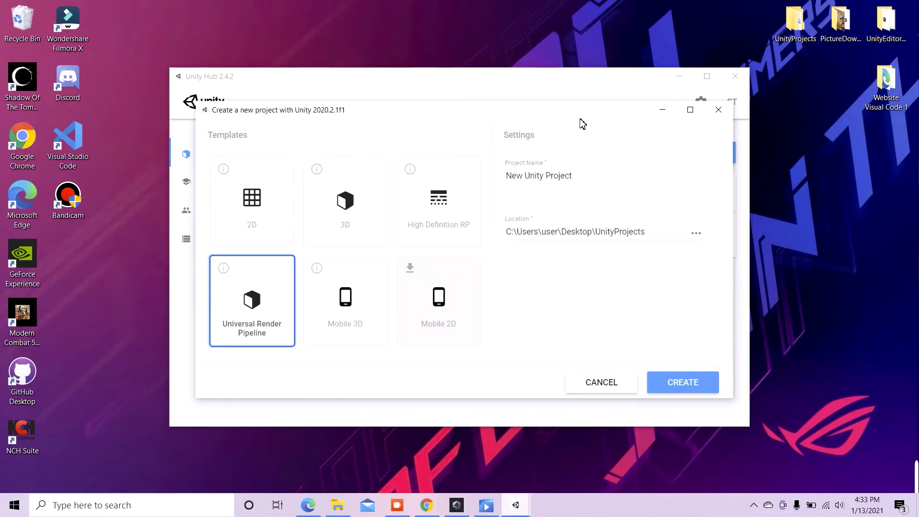
- Choose the 3D template for the new project and name it My First Game
left_click(355, 227)
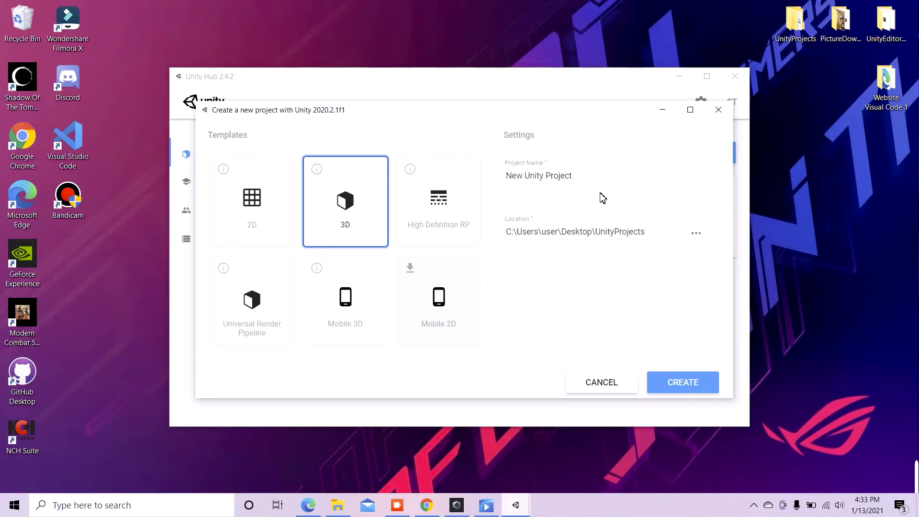
left_click(573, 176)
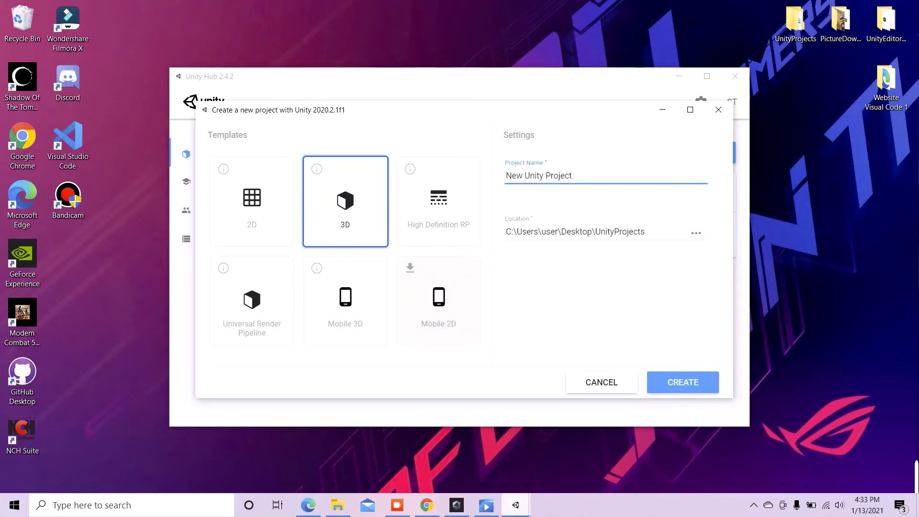
left_click_drag(573, 175, 500, 171)
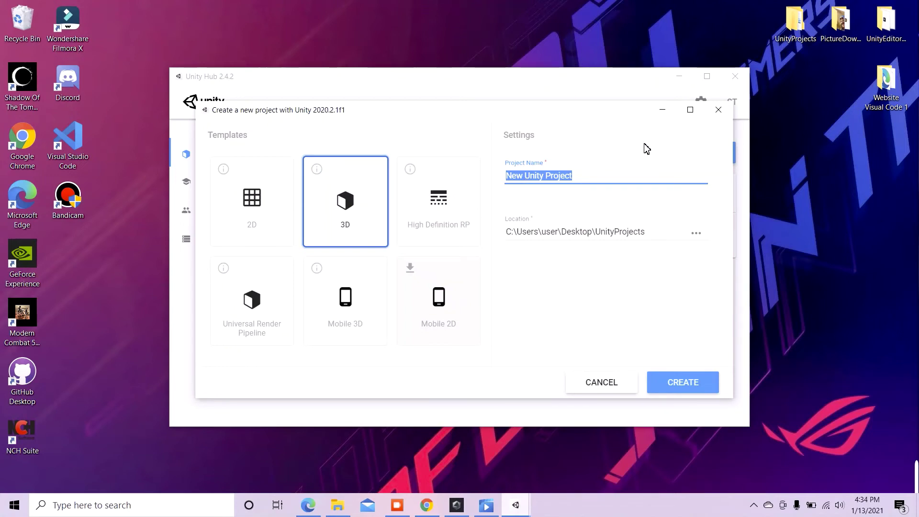
key("BackSpace")
type("My")
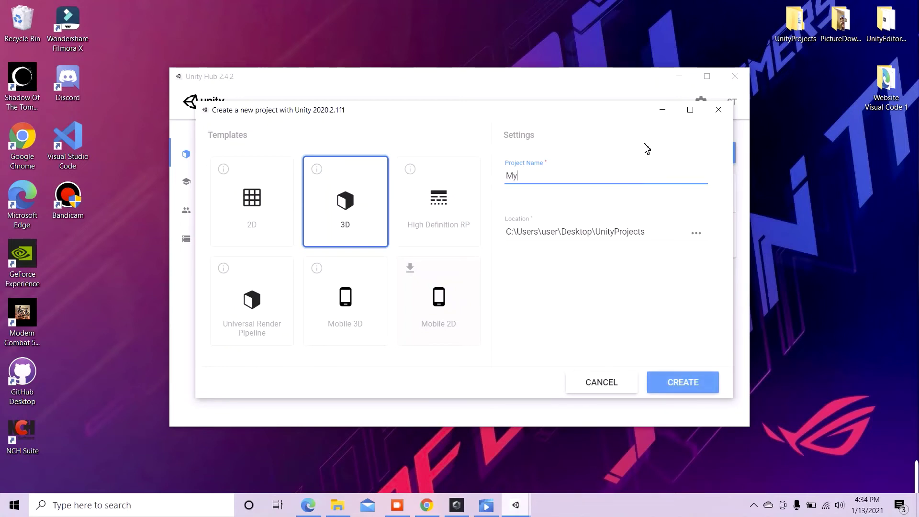
type(" First Game")
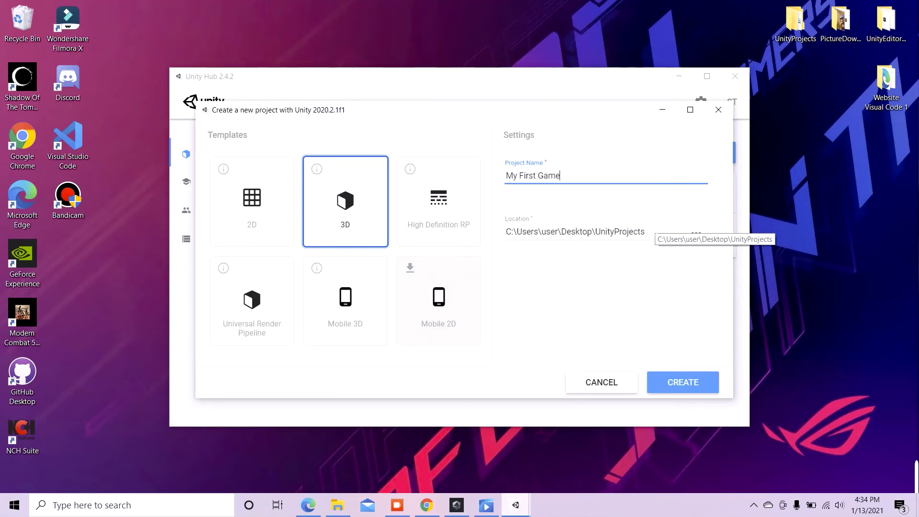
- Check the UnityProjects folder on the desktop as the save location and create the project there
left_click(807, 101)
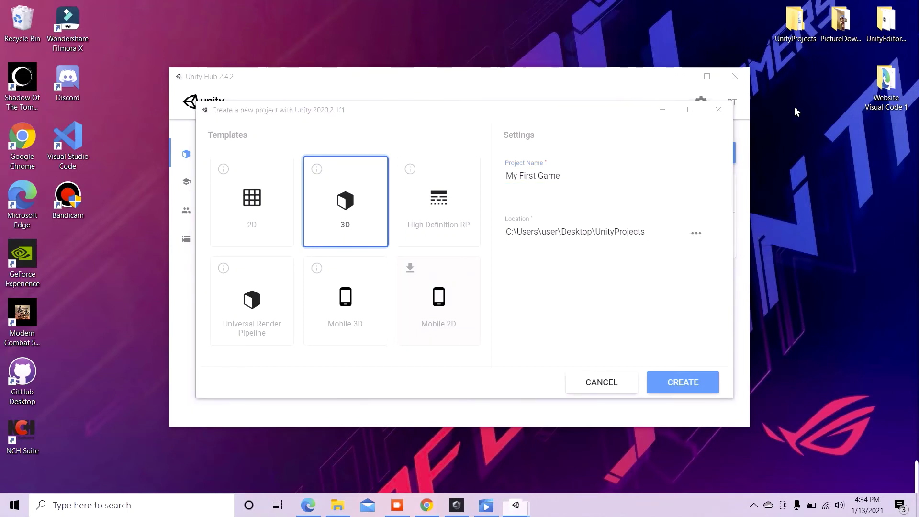
mouse_move(778, 27)
left_mouse_down()
mouse_move(785, 316)
mouse_move(791, 232)
mouse_move(820, 201)
mouse_move(766, 7)
mouse_move(792, 24)
left_mouse_up()
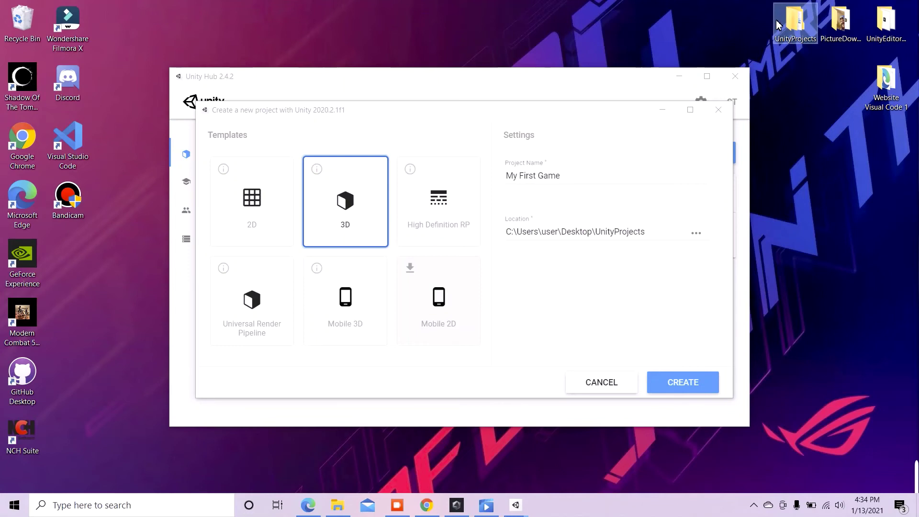
mouse_move(778, 25)
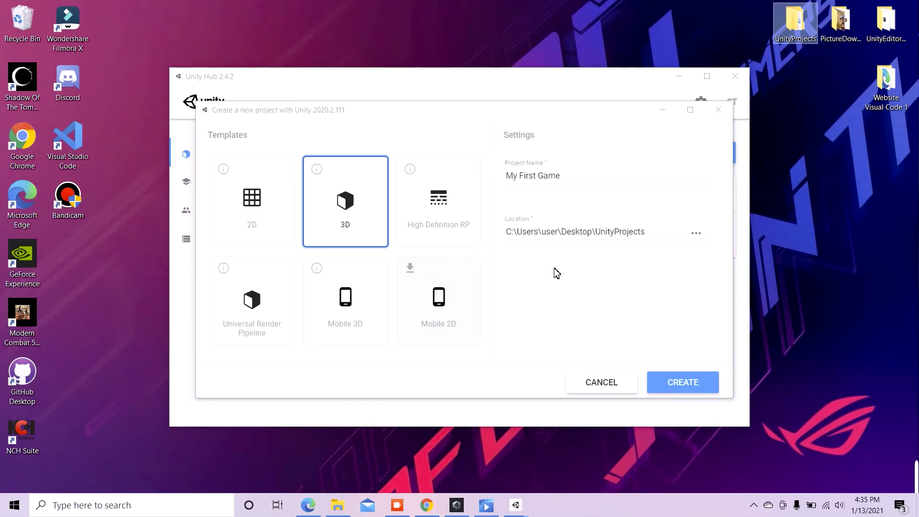
left_click(678, 381)
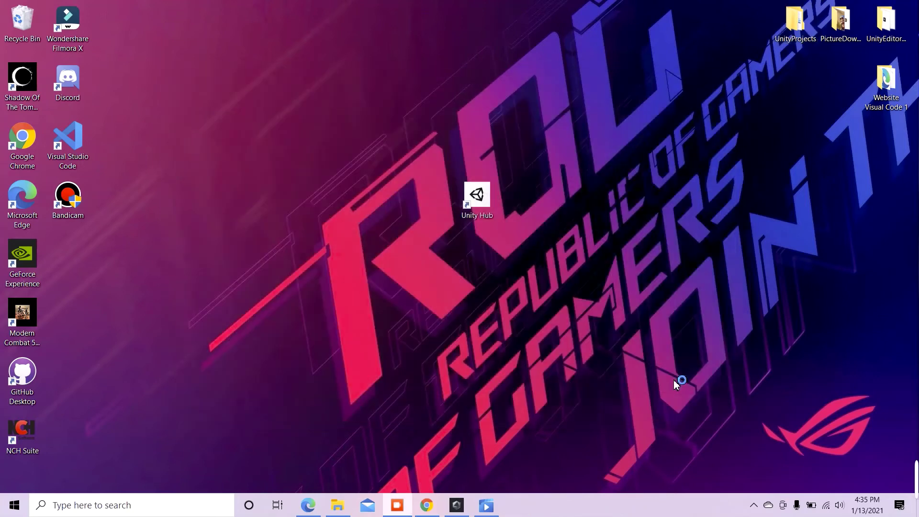